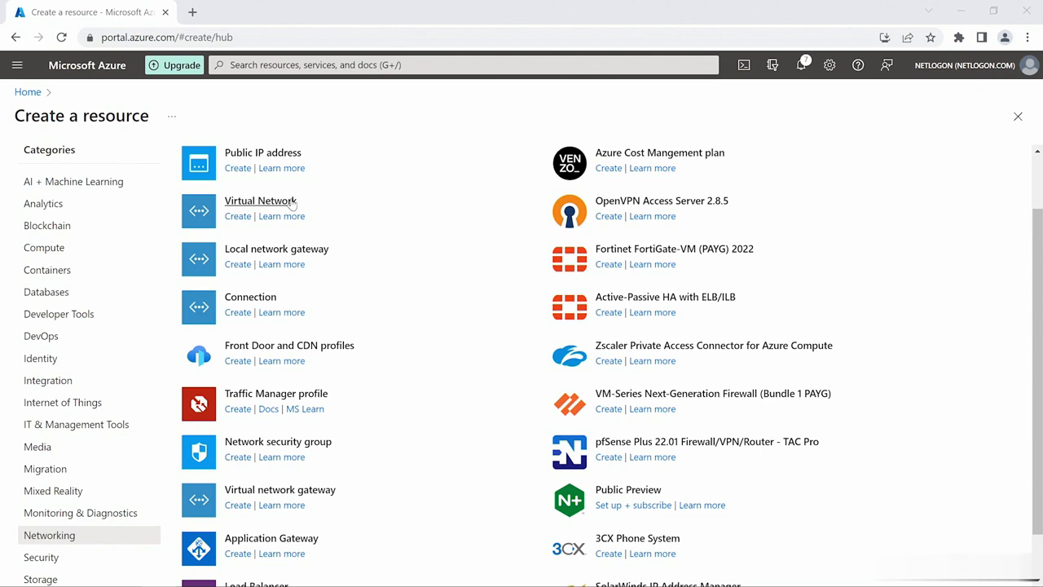
Start a new classic virtual network in resource group RG1 and name it Vnet5.
{"action": "left_click", "coordinate": [292, 201]}
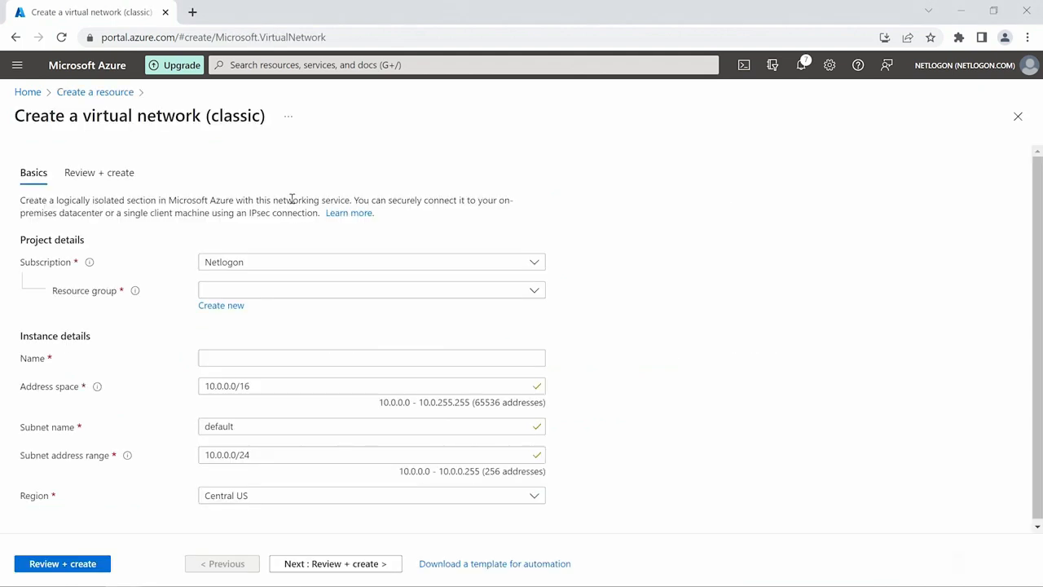
{"action": "left_click", "coordinate": [330, 299]}
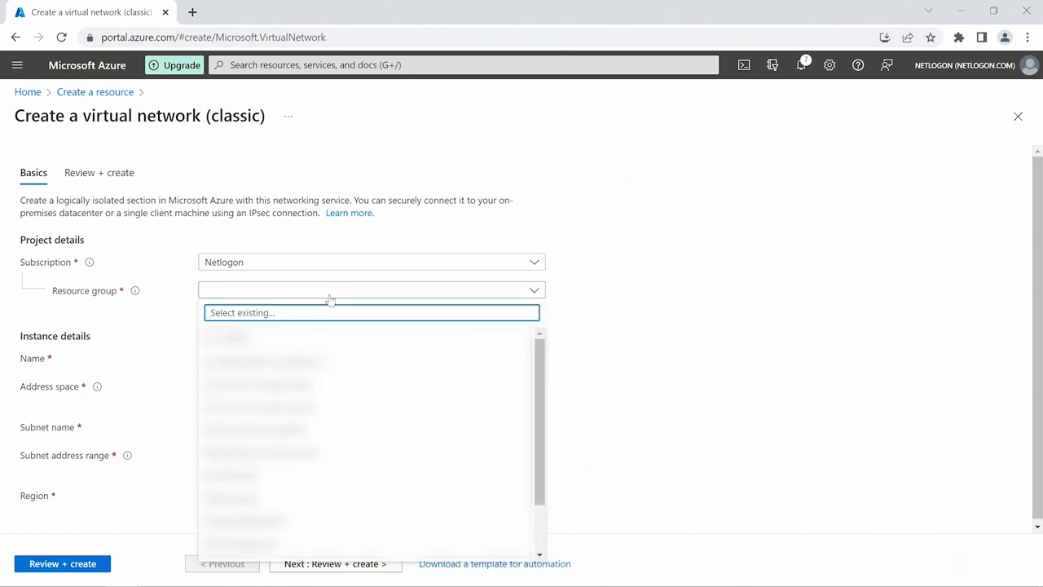
{"action": "type", "text": "rg1"}
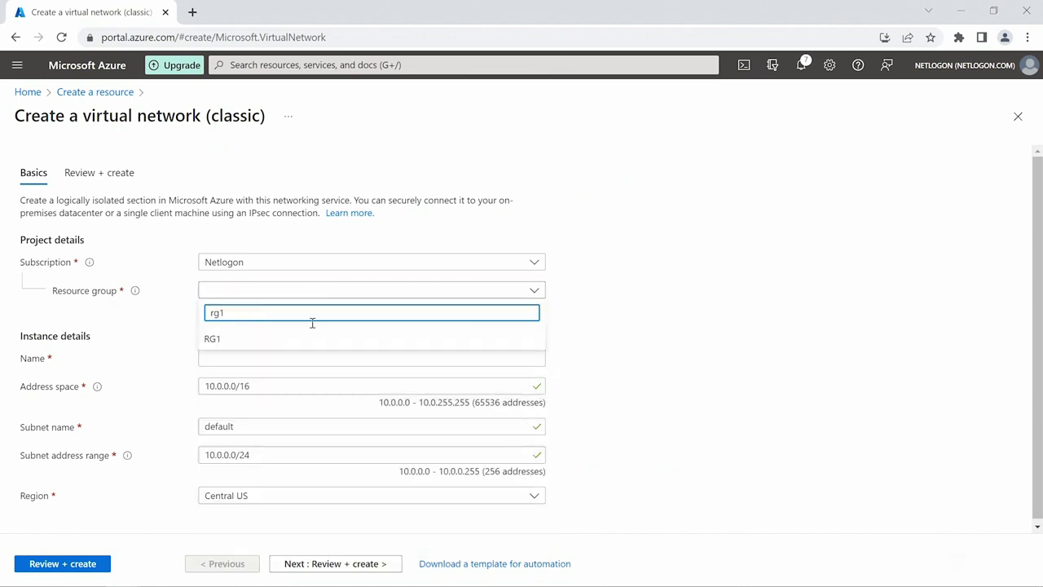
{"action": "left_click", "coordinate": [311, 334]}
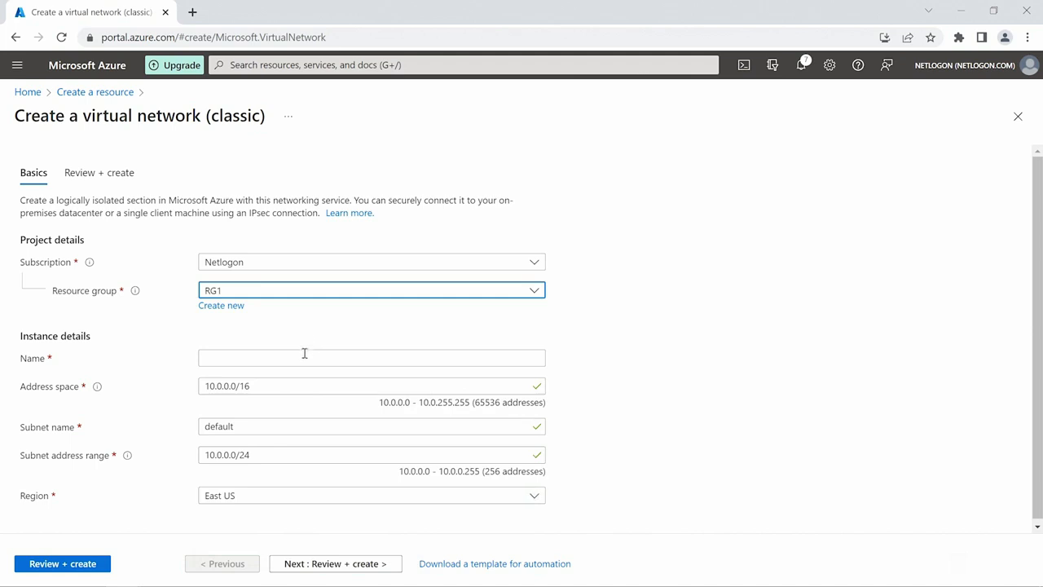
{"action": "left_click", "coordinate": [298, 359]}
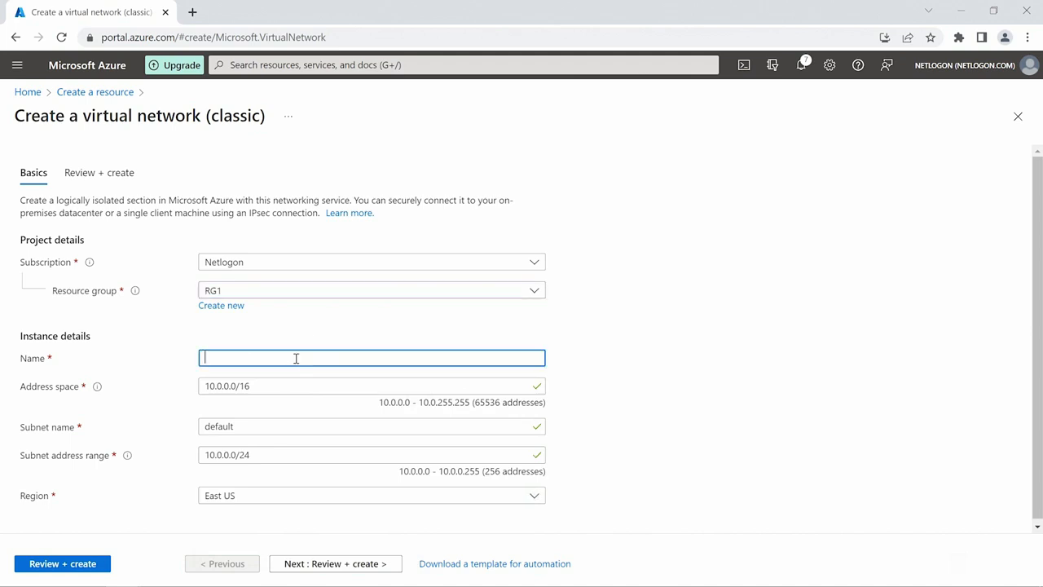
{"action": "type", "text": "Vnet5"}
Change the virtual network's address space to 10.0.0.0/8 and check how many addresses it provides.
{"action": "left_click_drag", "start_coordinate": [255, 386], "coordinate": [235, 386]}
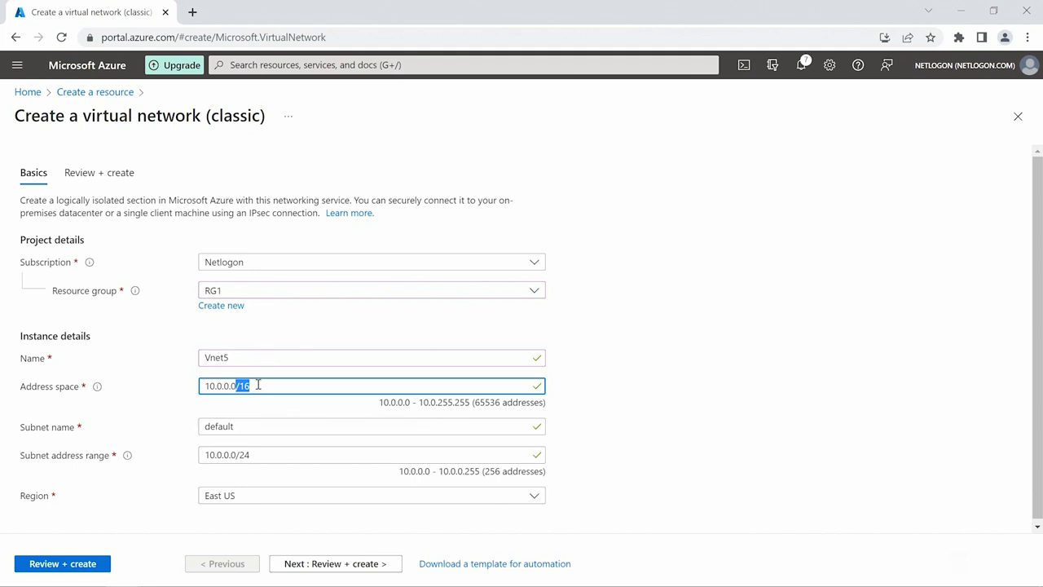
{"action": "left_click", "coordinate": [258, 385]}
{"action": "key", "text": "BackSpace"}
{"action": "key", "text": "BackSpace"}
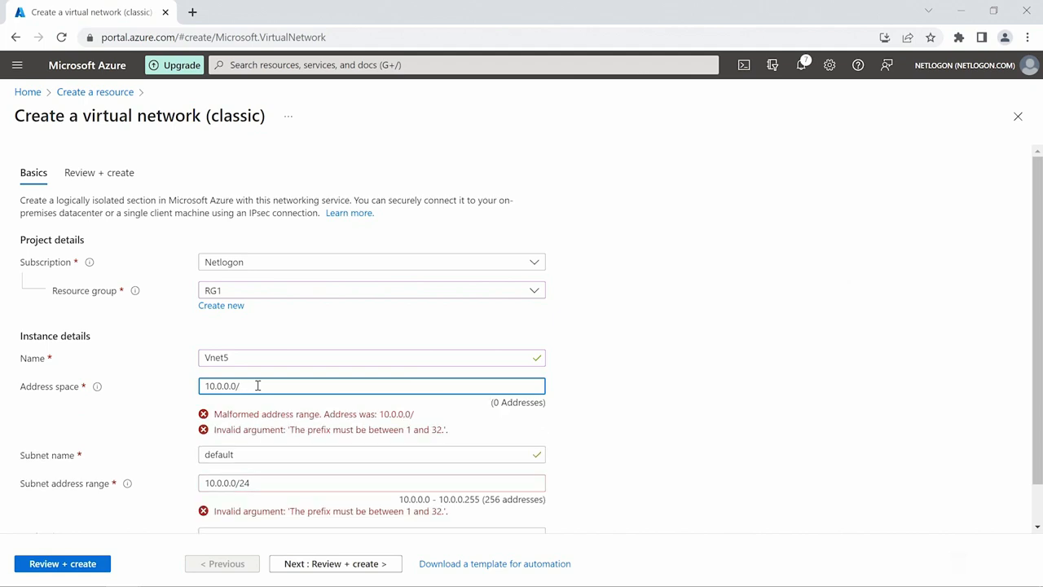
{"action": "type", "text": "8"}
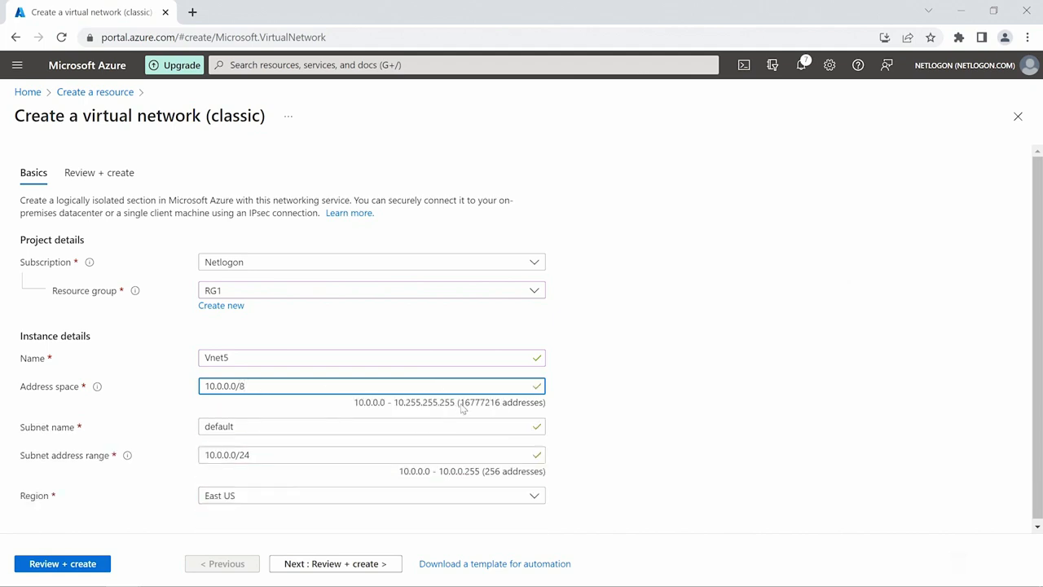
{"action": "left_click_drag", "start_coordinate": [461, 405], "coordinate": [501, 412]}
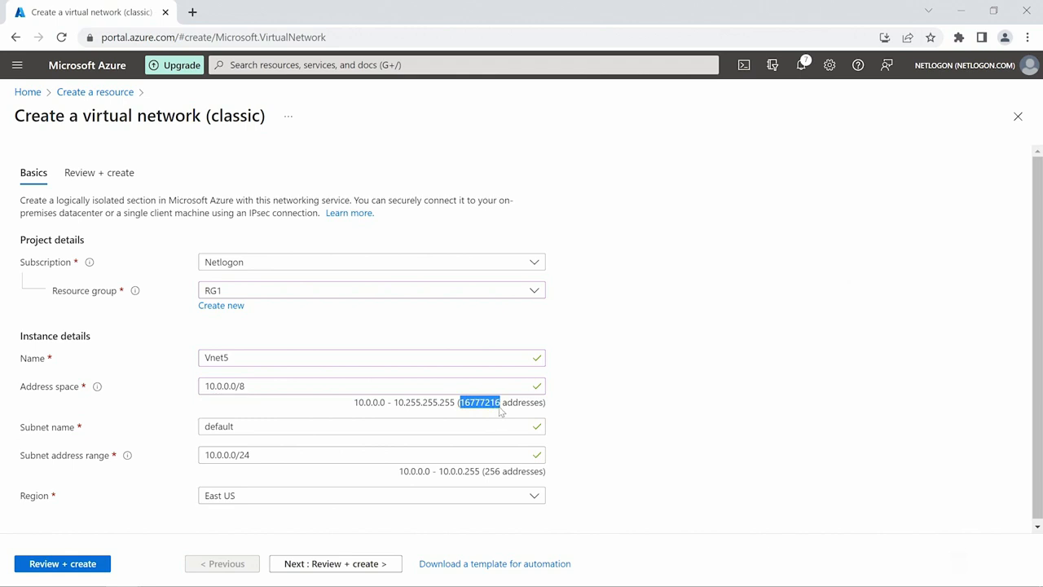
Try the address space as 10.0.0.0/16 and as 10.0.0.0/24, and check the start of the address range.
{"action": "left_click", "coordinate": [272, 386]}
{"action": "key", "text": "BackSpace"}
{"action": "type", "text": "16"}
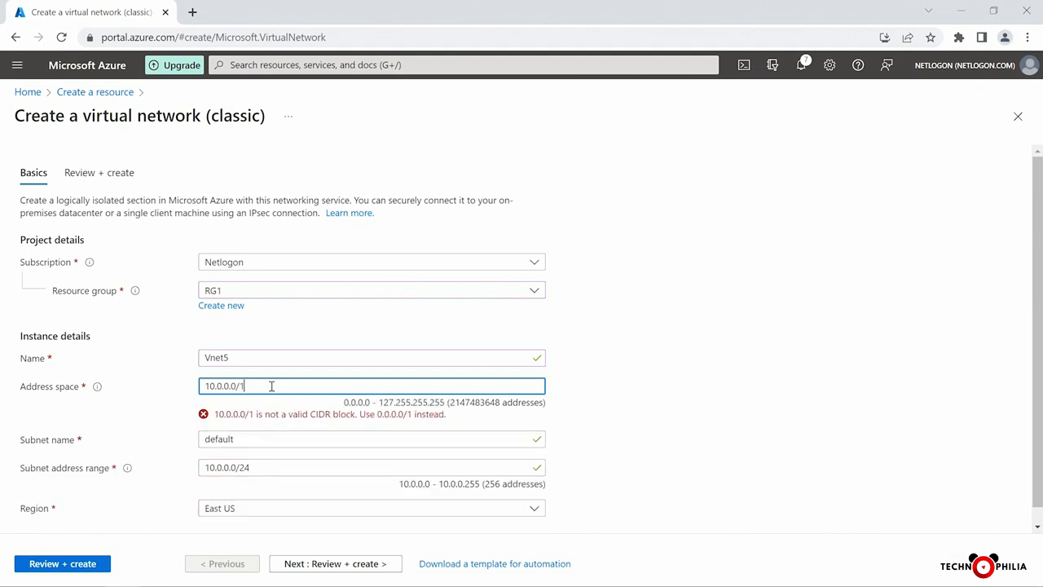
{"action": "key", "text": "BackSpace"}
{"action": "key", "text": "BackSpace"}
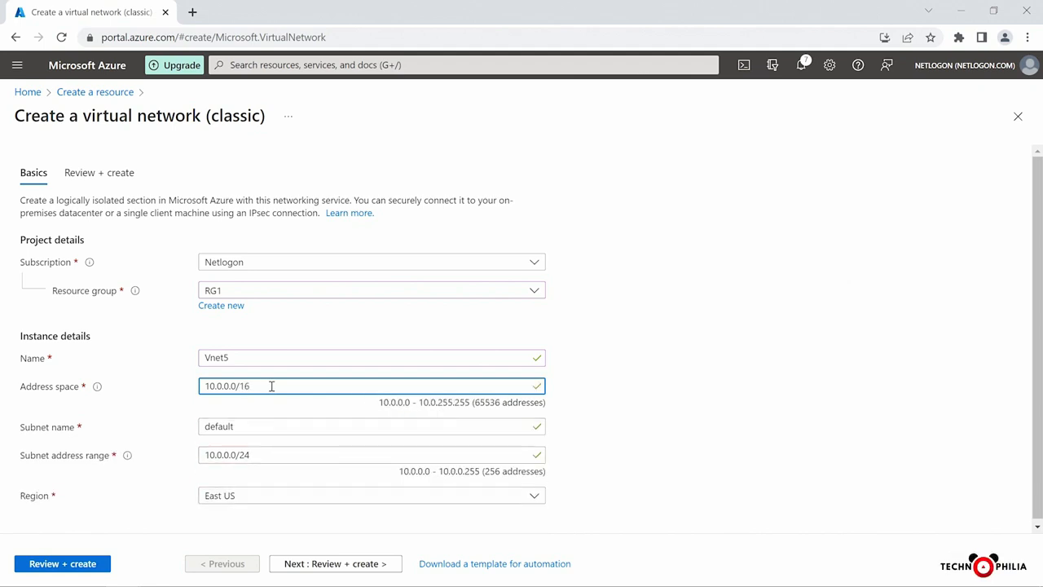
{"action": "type", "text": "24"}
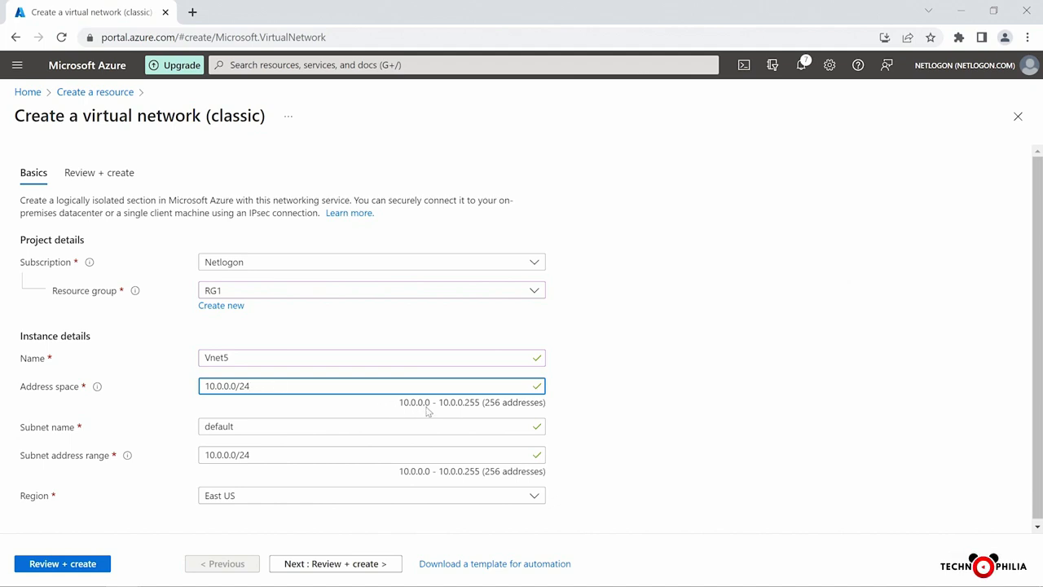
{"action": "left_click_drag", "start_coordinate": [423, 405], "coordinate": [445, 418]}
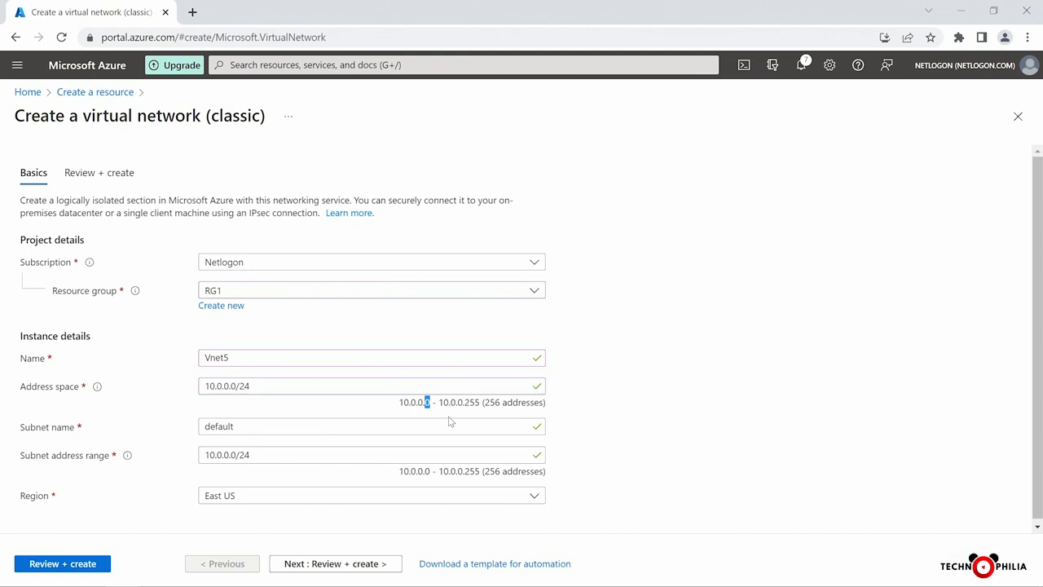
Set the virtual network's address space to 10.0.0.0/16.
{"action": "left_click", "coordinate": [269, 384]}
{"action": "key", "text": "BackSpace"}
{"action": "key", "text": "BackSpace"}
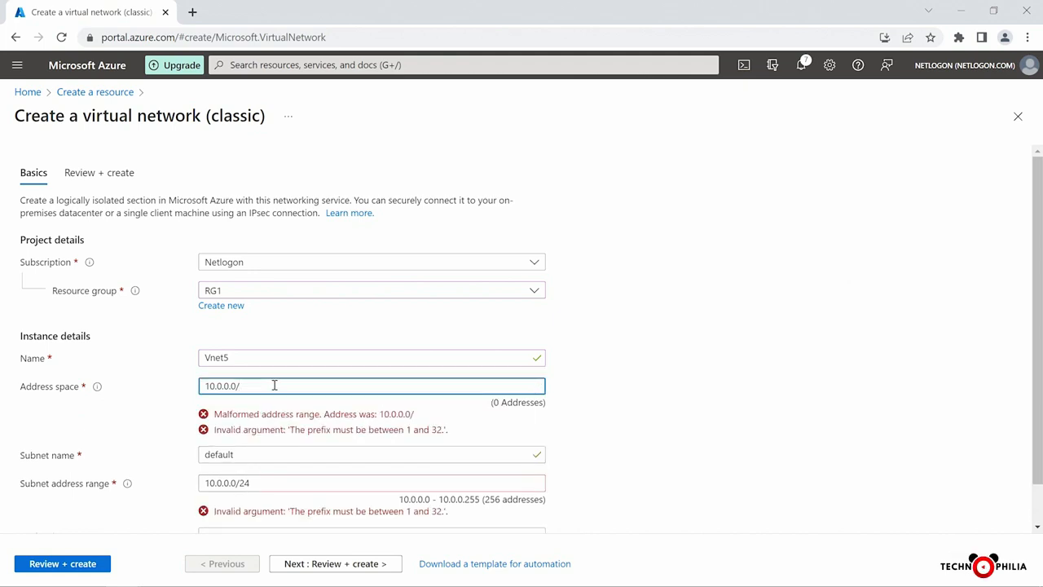
{"action": "type", "text": "16"}
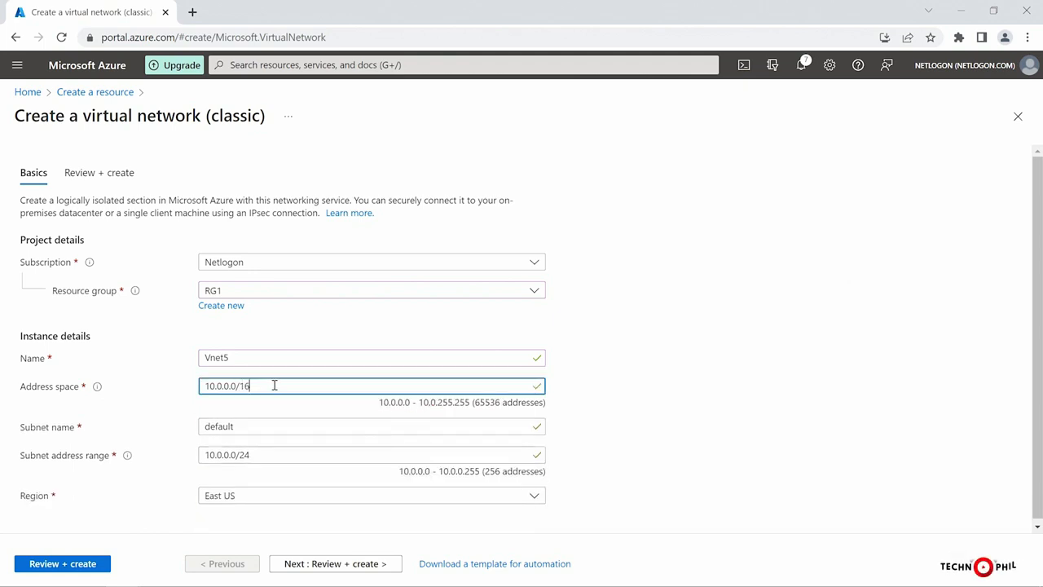
{"action": "left_click", "coordinate": [272, 410]}
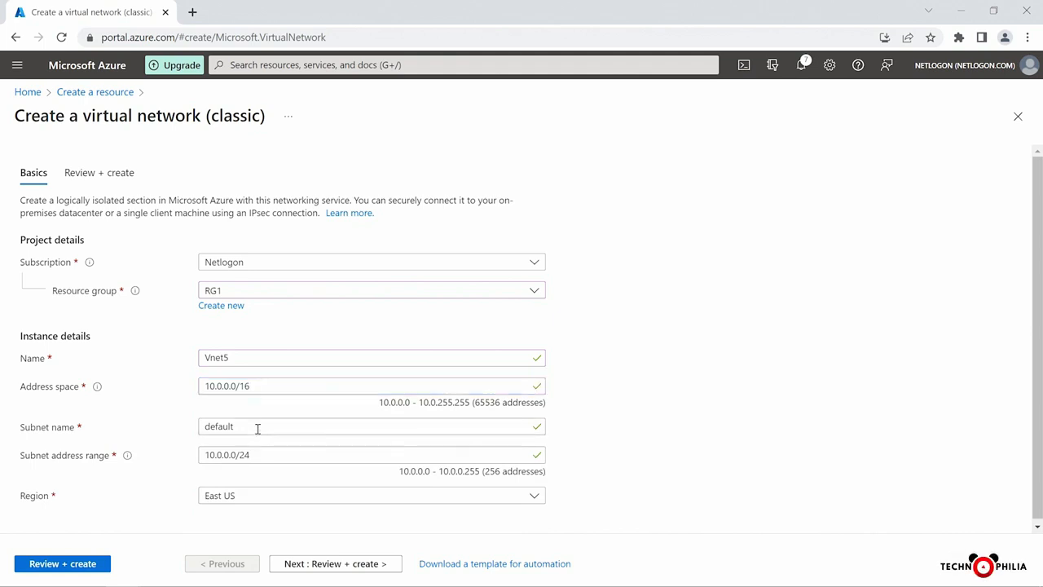
Rename the default subnet as subnet1.
{"action": "left_click", "coordinate": [258, 430]}
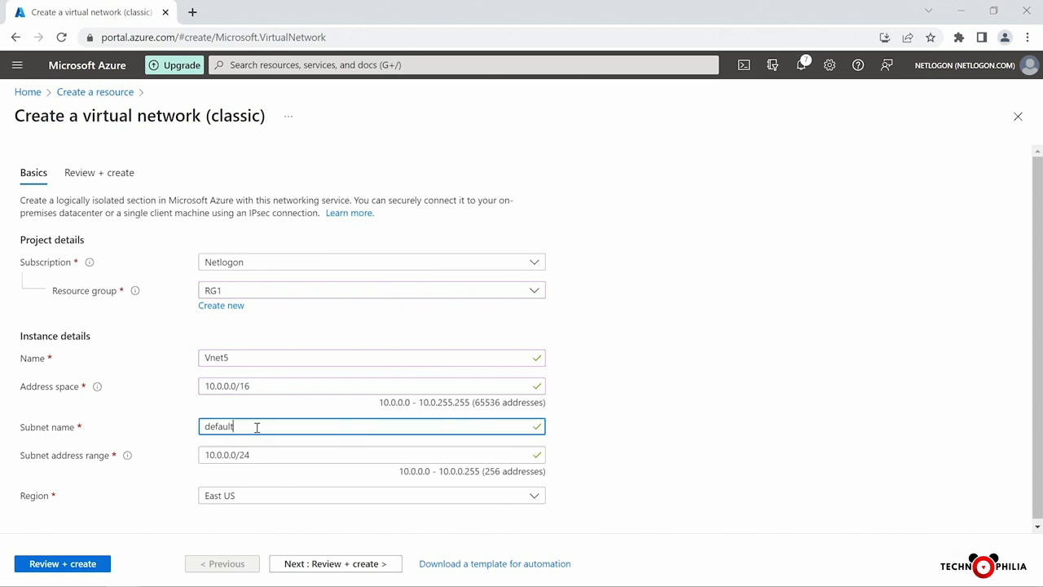
{"action": "key", "text": "BackSpace"}
{"action": "key", "text": "BackSpace"}
{"action": "key", "text": "BackSpace"}
{"action": "key", "text": "BackSpace"}
{"action": "key", "text": "BackSpace"}
{"action": "key", "text": "BackSpace"}
{"action": "key", "text": "BackSpace"}
{"action": "type", "text": "subnet1"}
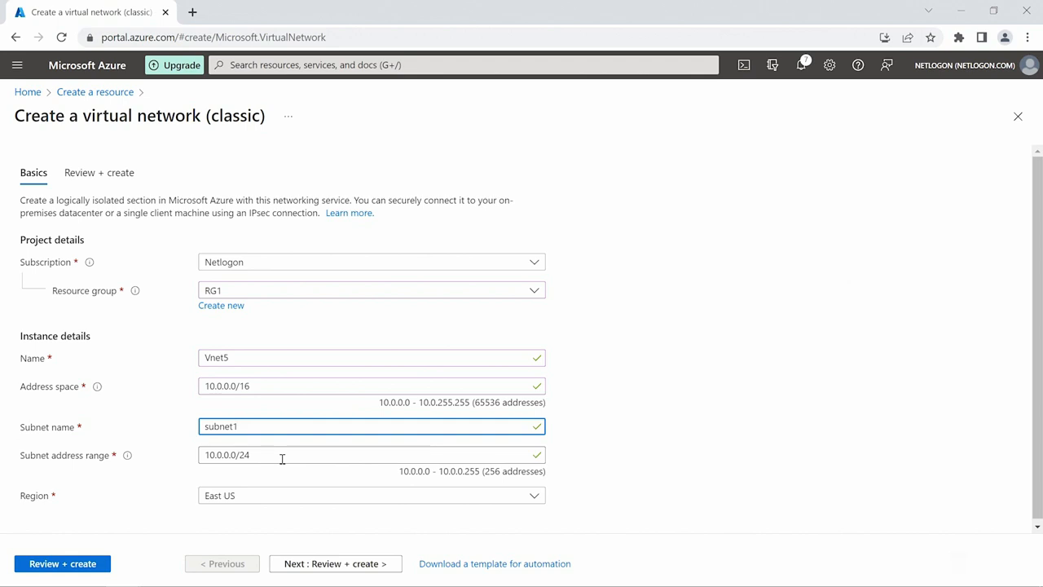
Validate and create the virtual network, and open the deployed resource.
{"action": "left_click", "coordinate": [99, 564]}
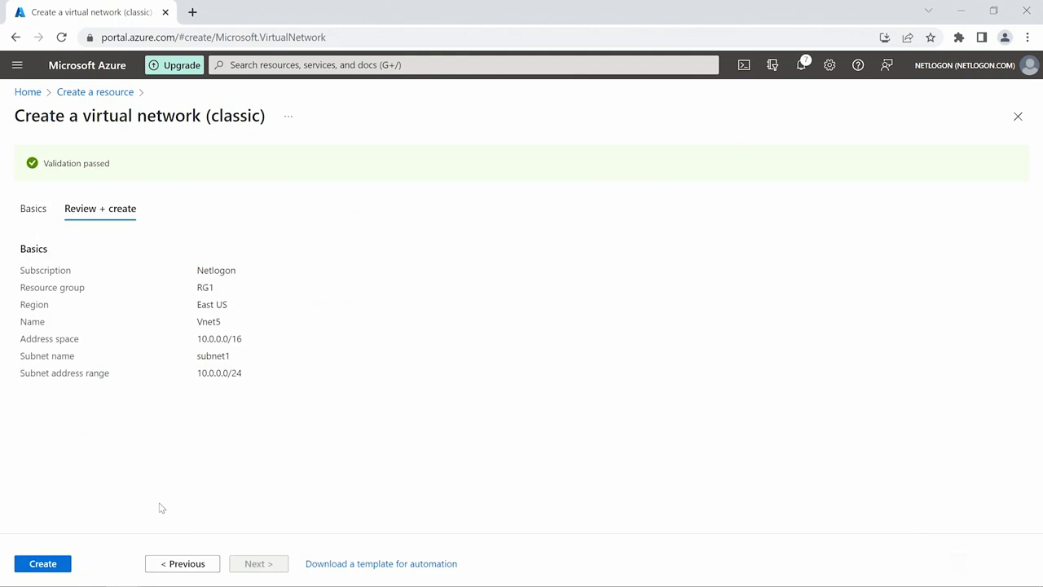
{"action": "left_click", "coordinate": [43, 563]}
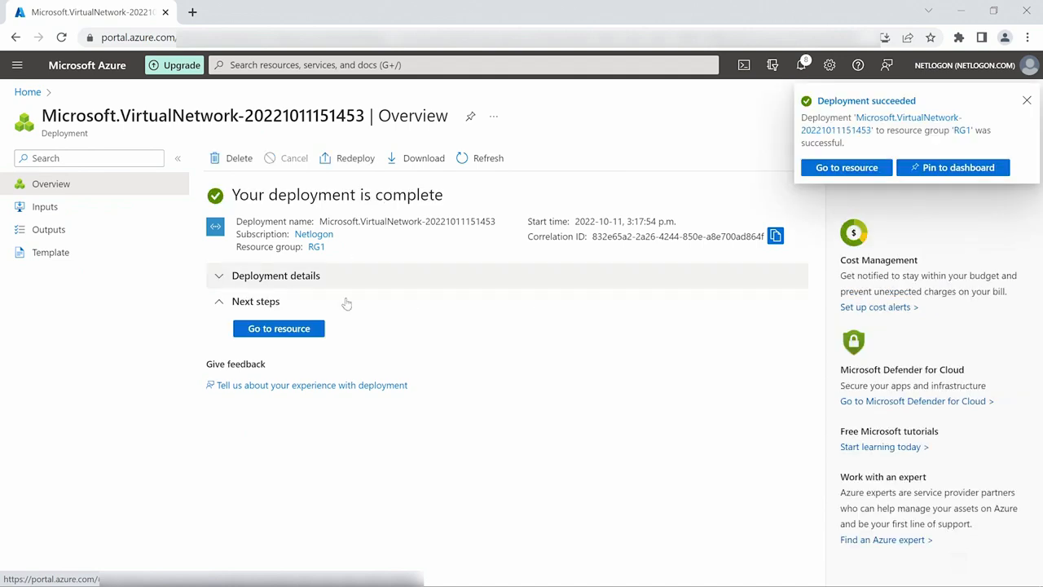
{"action": "left_click", "coordinate": [309, 333]}
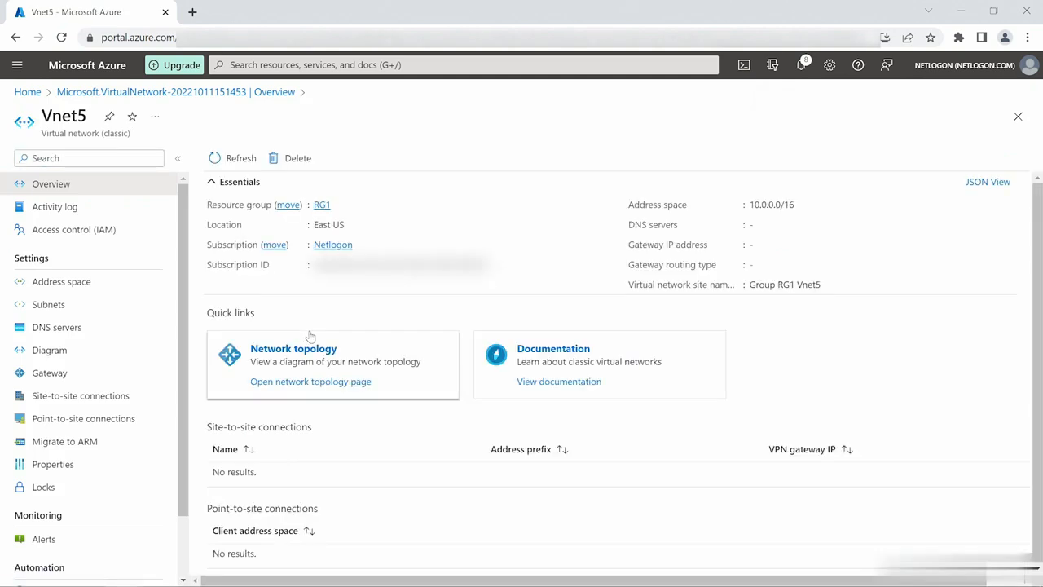
Examine the subnets and the address space settings of Vnet5, including its CIDR block entries and the other available settings.
{"action": "left_click", "coordinate": [93, 316]}
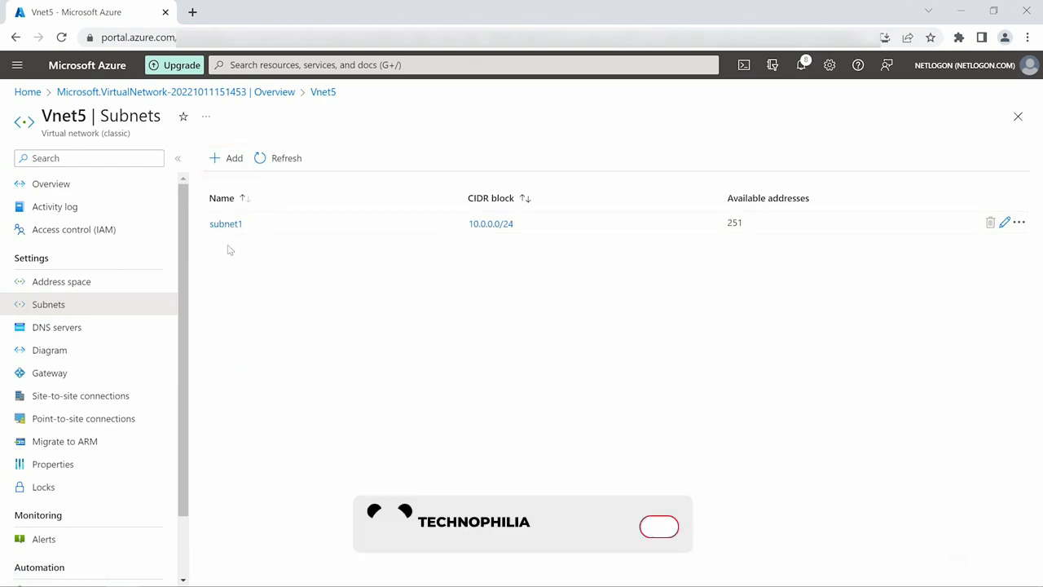
{"action": "left_click", "coordinate": [90, 282]}
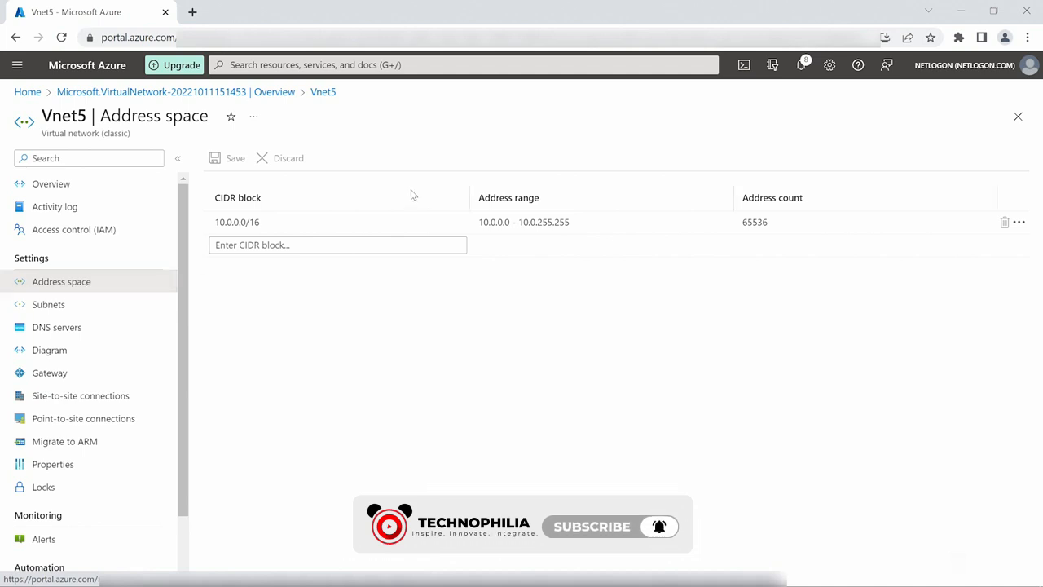
{"action": "left_click", "coordinate": [363, 221]}
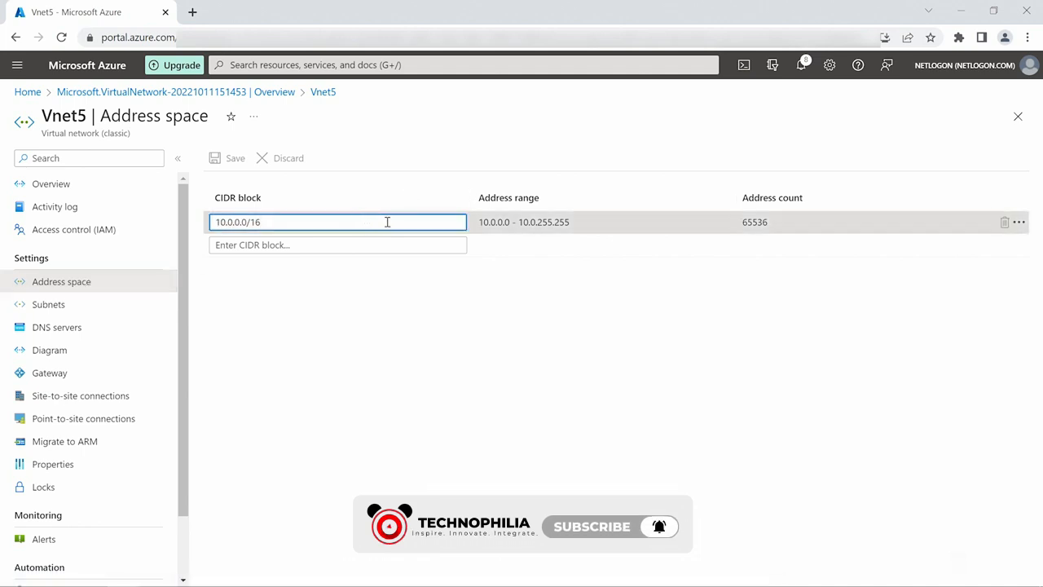
{"action": "left_click", "coordinate": [756, 222]}
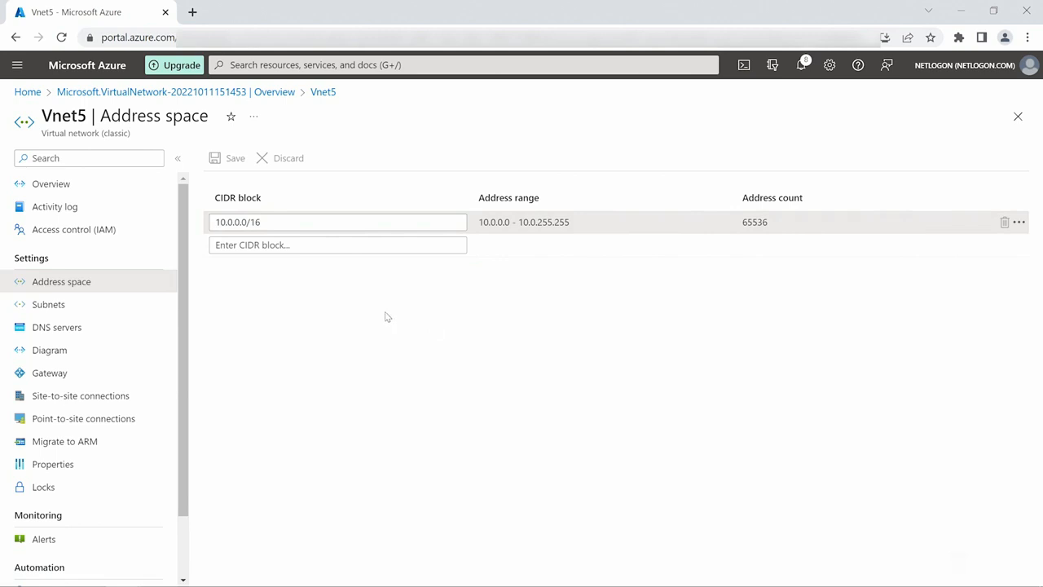
{"action": "left_click", "coordinate": [300, 247]}
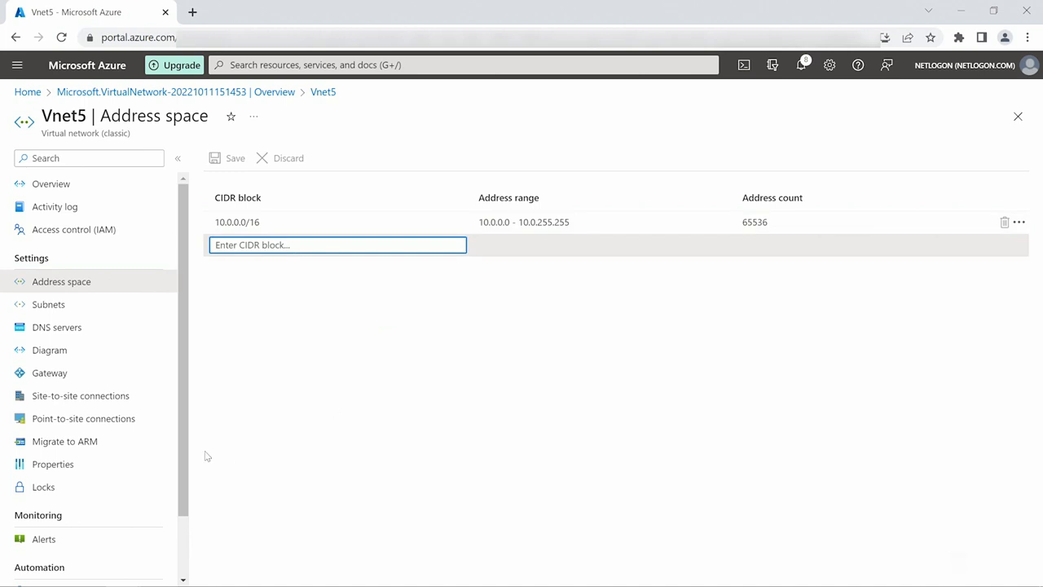
{"action": "left_click_drag", "start_coordinate": [185, 467], "coordinate": [185, 524]}
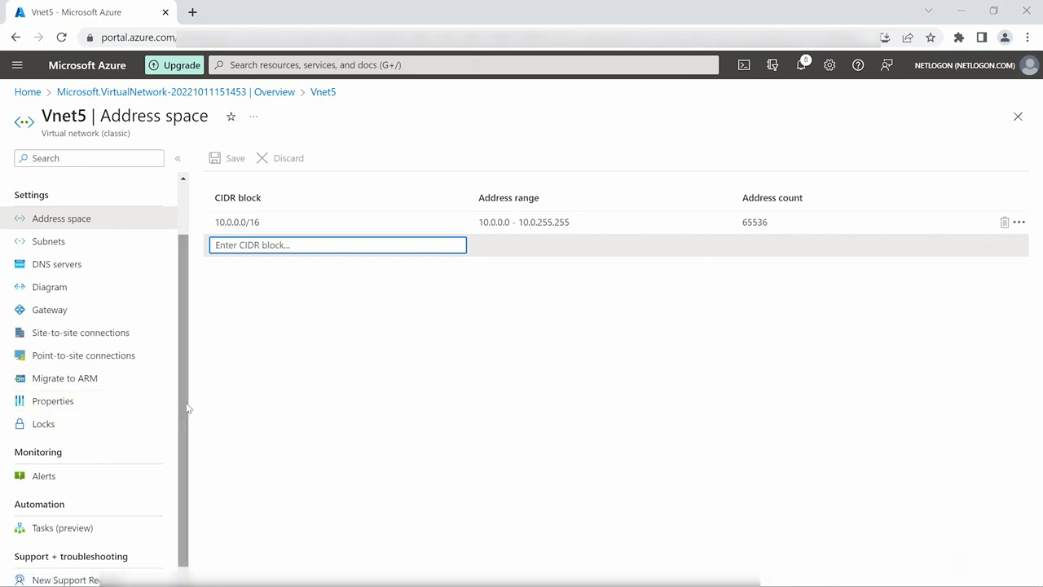
{"action": "scroll", "coordinate": [181, 383], "scroll_direction": "up", "scroll_amount": 2}
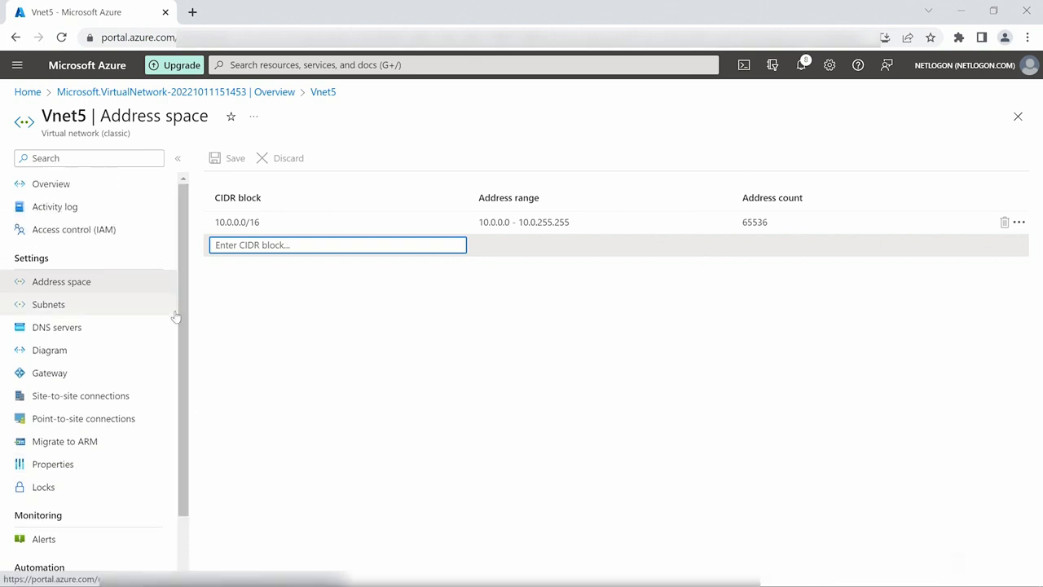